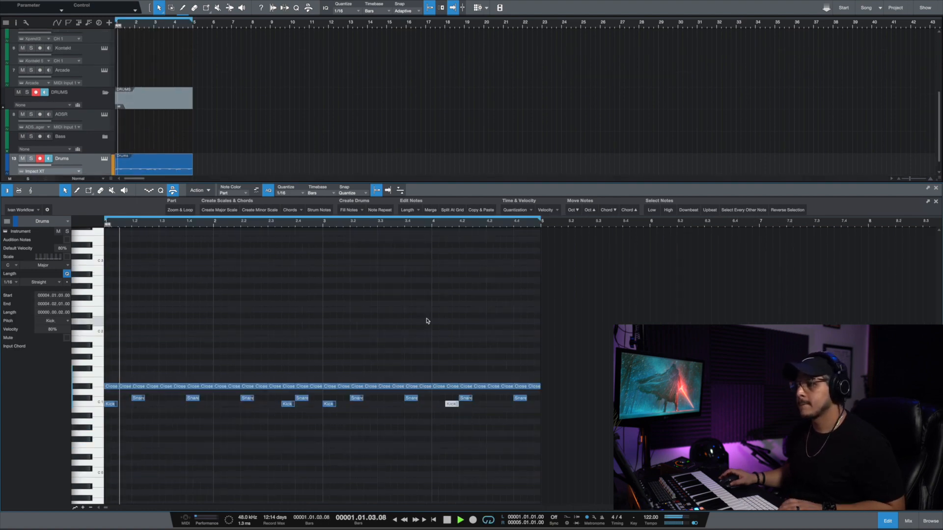
Step: Play back the looped kick, snare and closed hat pattern of the Drums part and return to the song start
{"action": "left_click", "coordinate": [434, 344]}
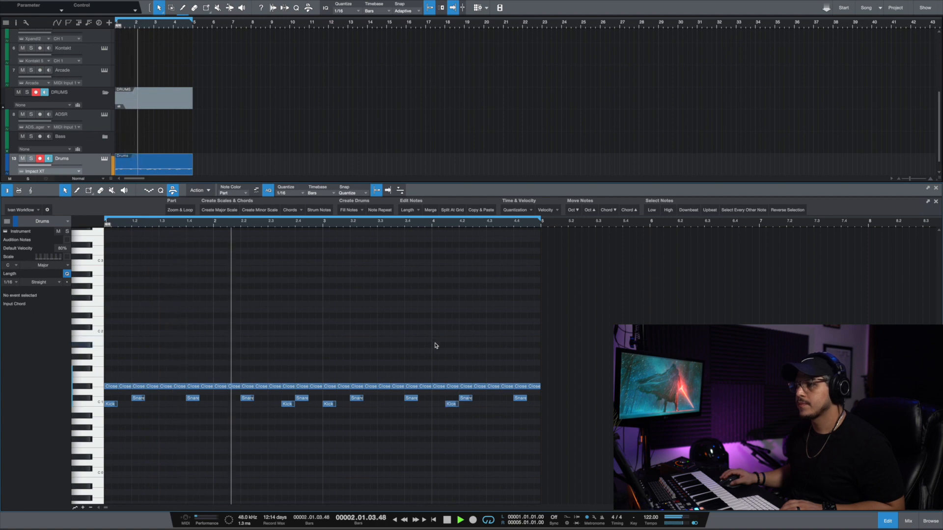
{"action": "left_click", "coordinate": [554, 211]}
{"action": "left_click", "coordinate": [555, 244]}
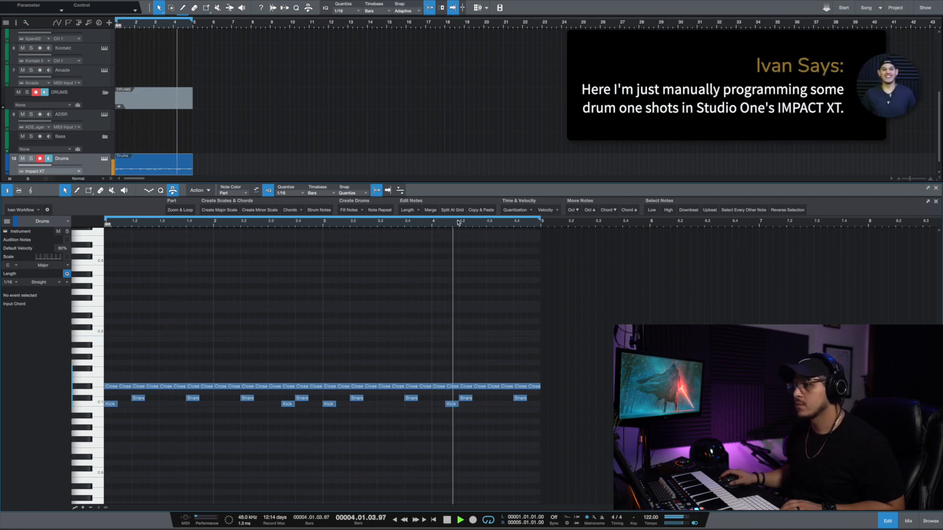
{"action": "key", "text": "space"}
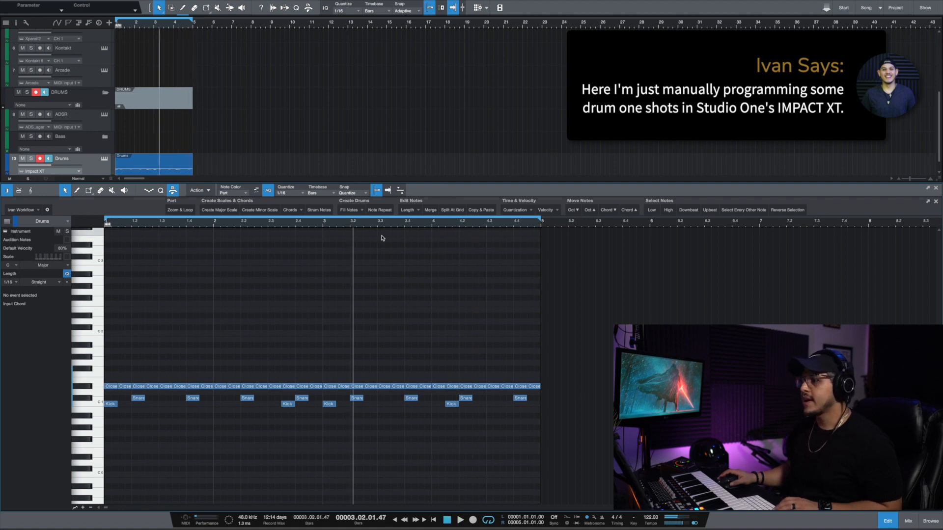
{"action": "key", "text": "Home"}
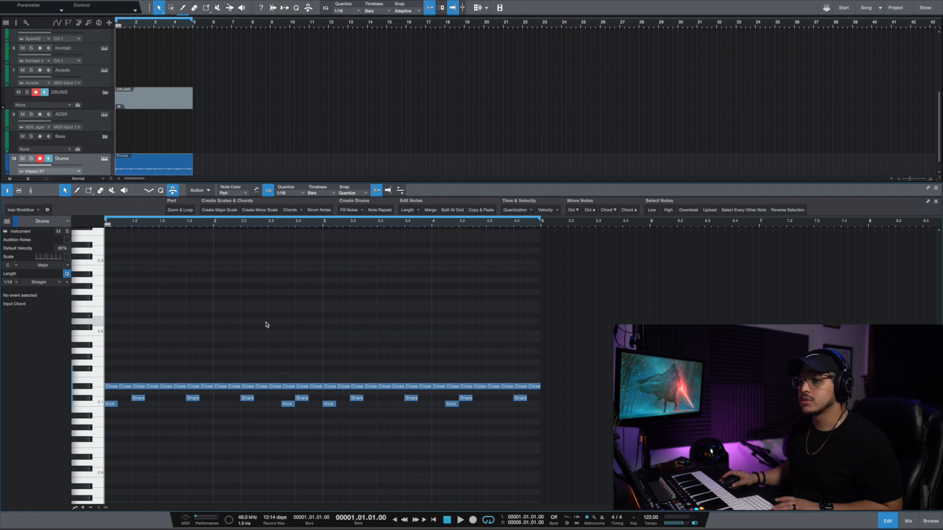
{"action": "left_click", "coordinate": [286, 387]}
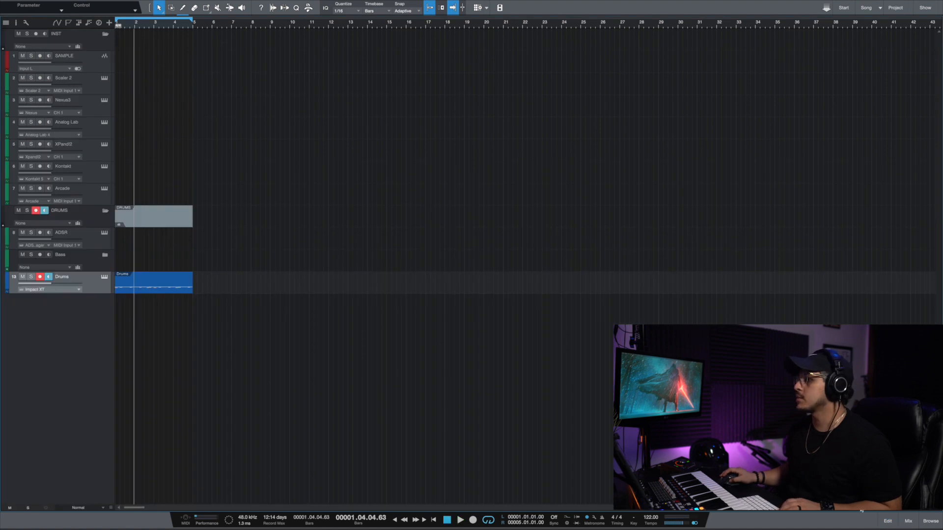
Step: Add an EZdrummer instrument track and copy the Drums part onto it
{"action": "key", "text": "F5"}
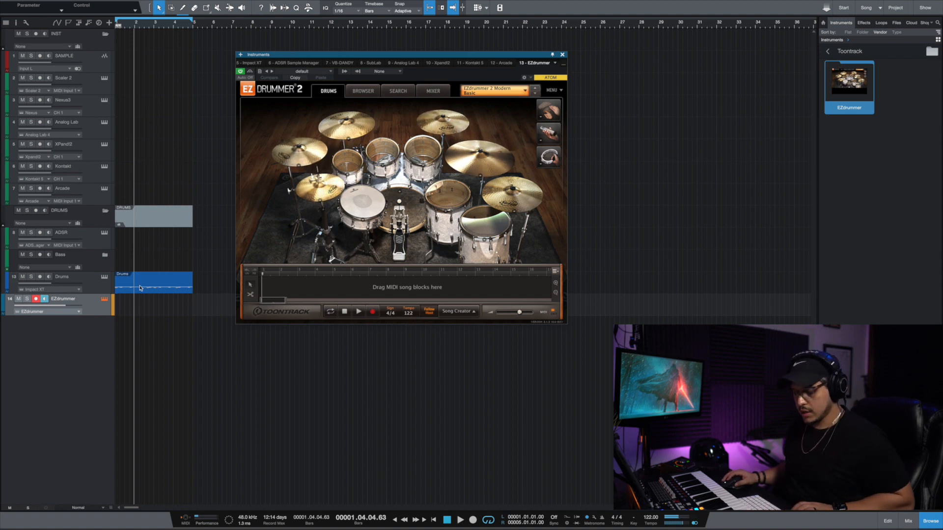
{"action": "left_click_drag", "start_coordinate": [140, 289], "coordinate": [128, 304]}
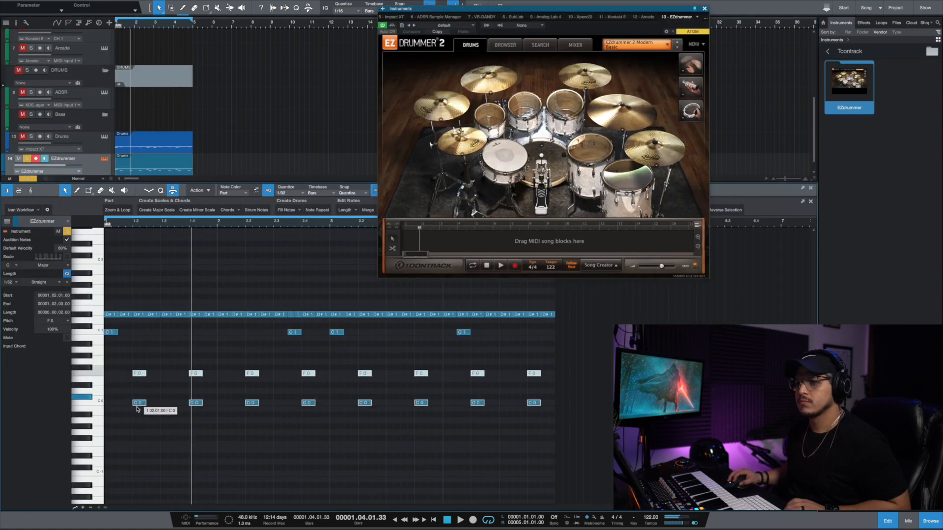
Step: Move the eight snare notes of the EZdrummer part down to A -1 and audition the result
{"action": "left_click_drag", "start_coordinate": [138, 409], "coordinate": [138, 421]}
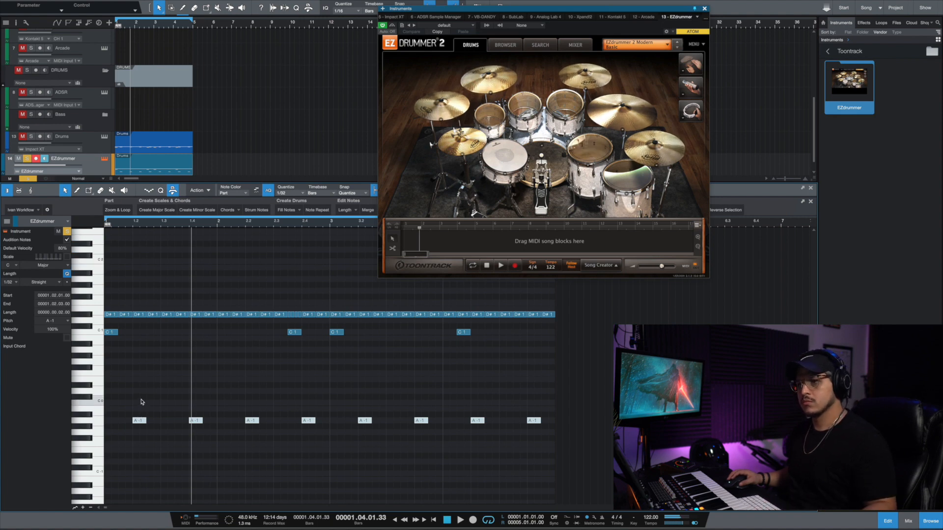
{"action": "key", "text": "space"}
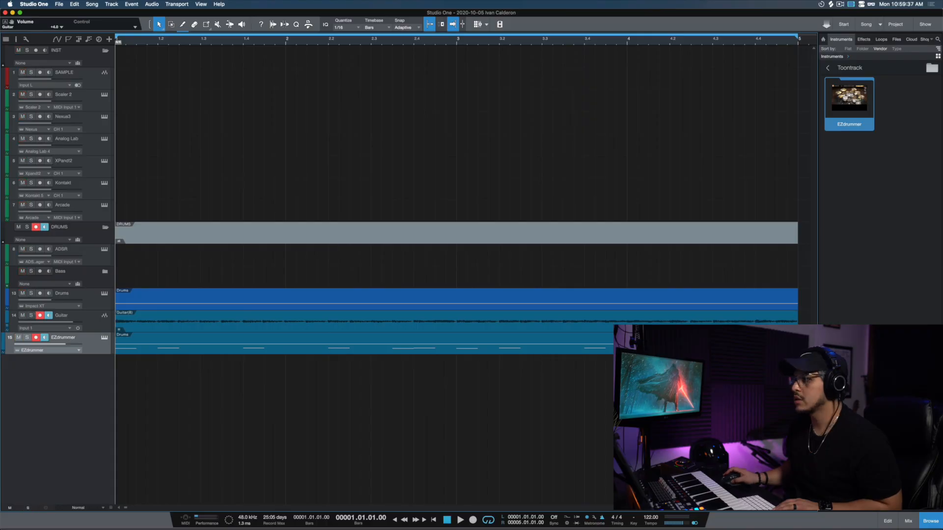
Step: Play the loop, check the channels in the mixer, and raise the EZdrummer track's volume
{"action": "key", "text": "space"}
{"action": "left_click", "coordinate": [908, 522]}
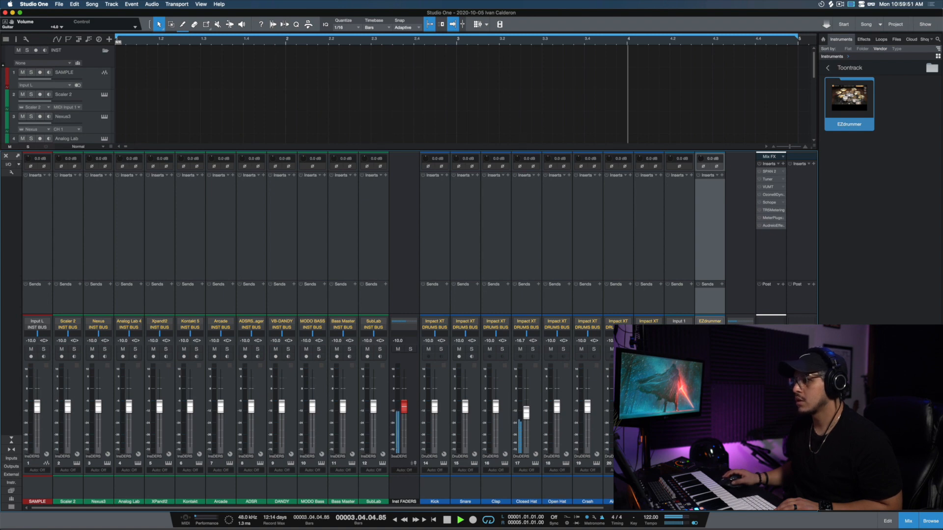
{"action": "left_click", "coordinate": [907, 521]}
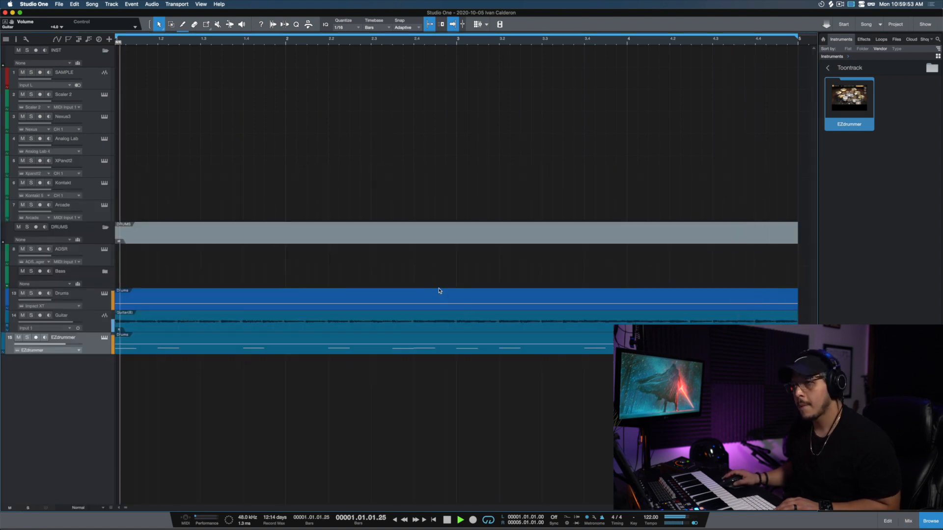
{"action": "left_click_drag", "start_coordinate": [56, 343], "coordinate": [71, 346]}
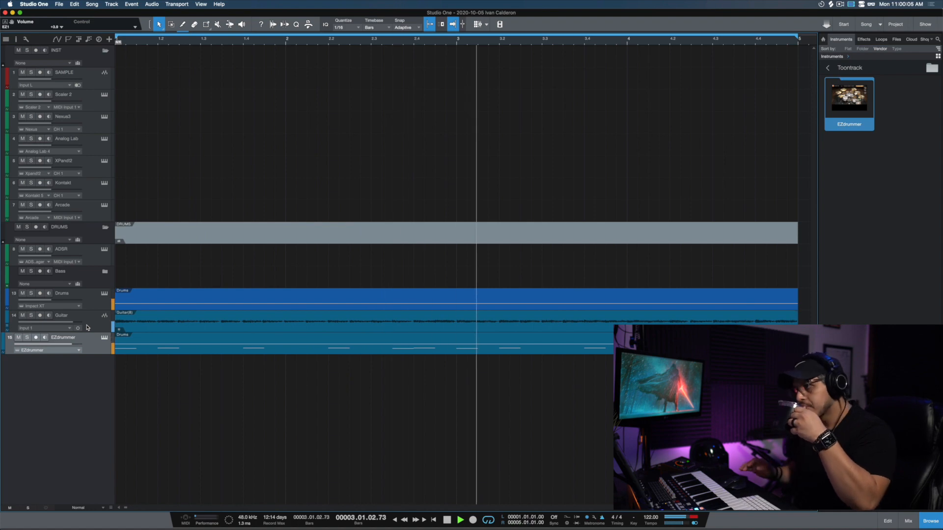
Step: Close the browser and create an empty four-bar instrument part on the MODO Bass track
{"action": "left_click", "coordinate": [920, 520]}
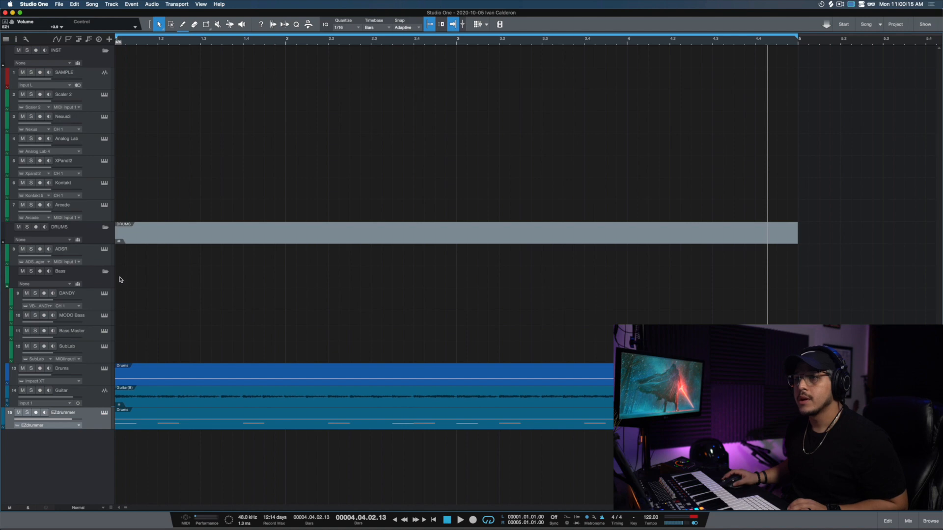
{"action": "left_click", "coordinate": [105, 317]}
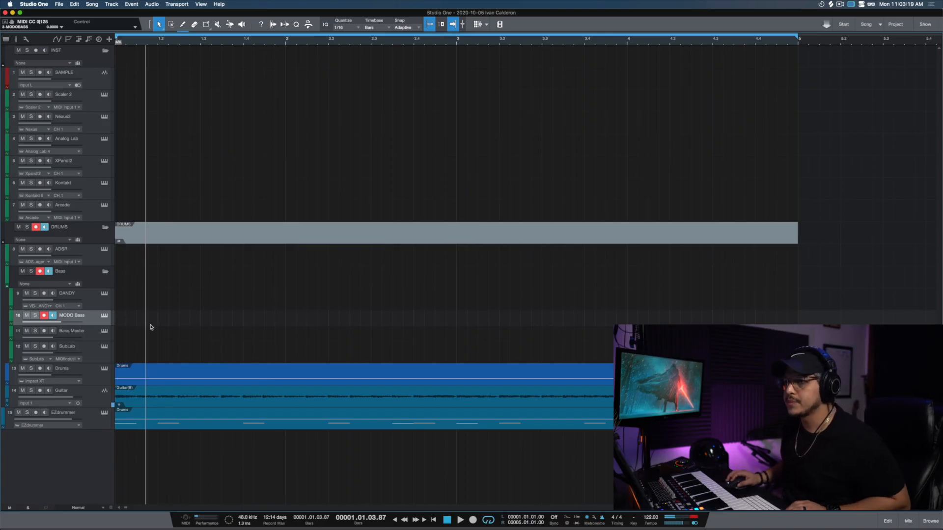
{"action": "double_click", "coordinate": [131, 326]}
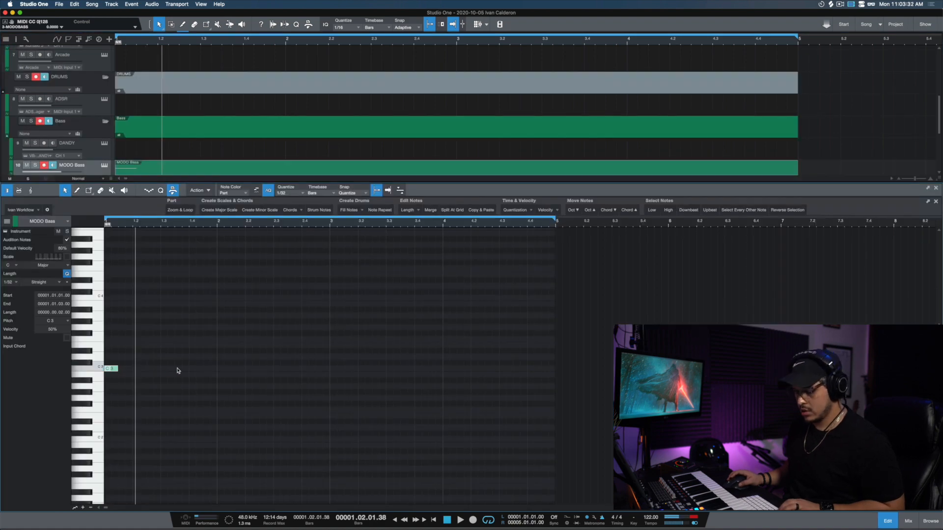
Step: Duplicate the C 3 bass note seven times to fill bar 1 and play it back
{"action": "key", "text": "d"}
{"action": "key", "text": "d"}
{"action": "key", "text": "d"}
{"action": "key", "text": "d"}
{"action": "key", "text": "d"}
{"action": "key", "text": "d"}
{"action": "key", "text": "d"}
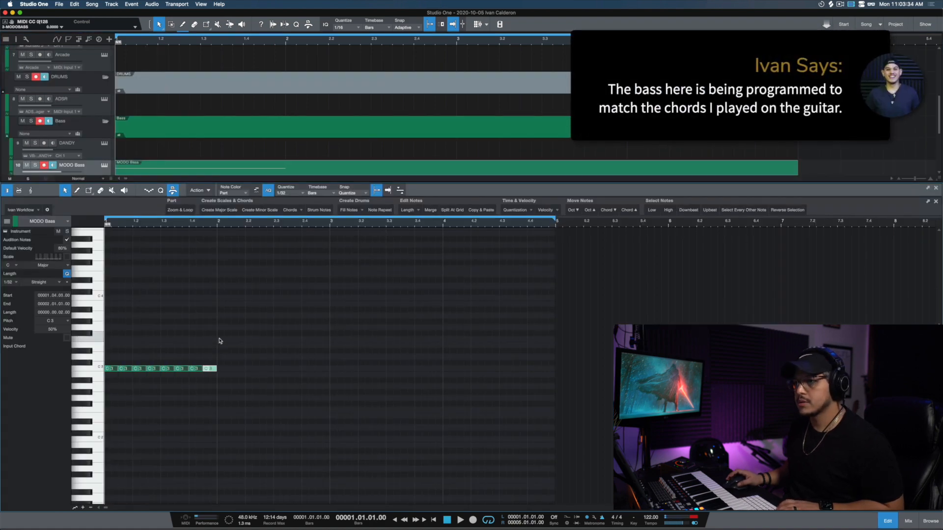
{"action": "key", "text": "space"}
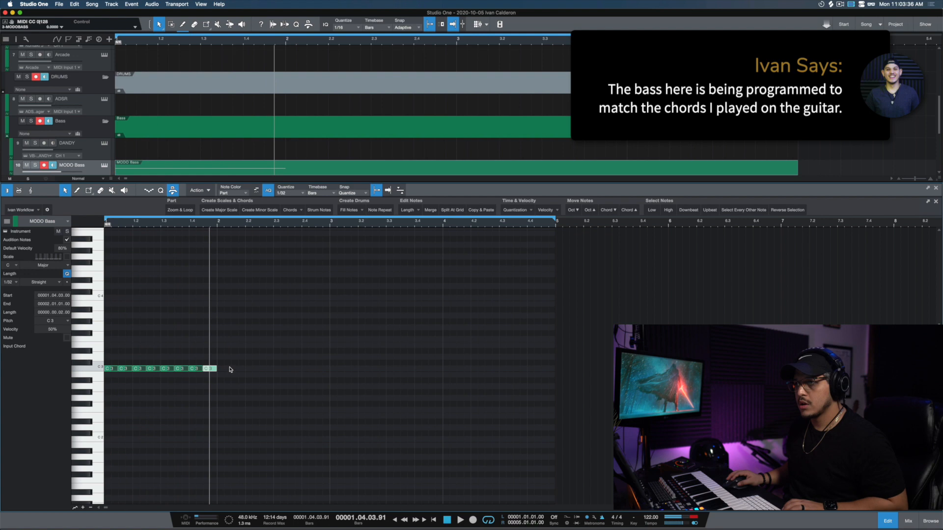
Step: Copy the eight bar 1 bass notes to bar 2 at E 3 and to bar 3 at D 3, auditioning each copy
{"action": "left_click_drag", "start_coordinate": [234, 358], "coordinate": [111, 375]}
{"action": "left_click_drag", "start_coordinate": [112, 370], "coordinate": [224, 347]}
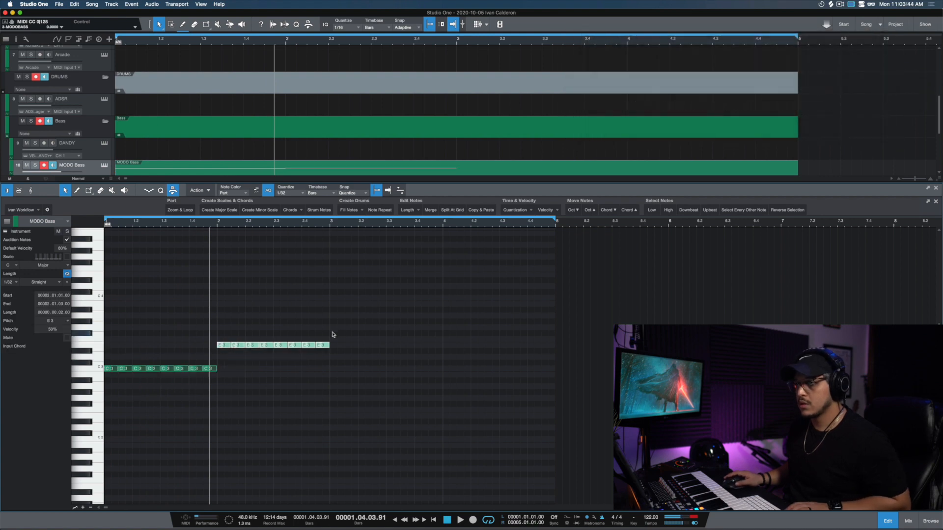
{"action": "key", "text": "space"}
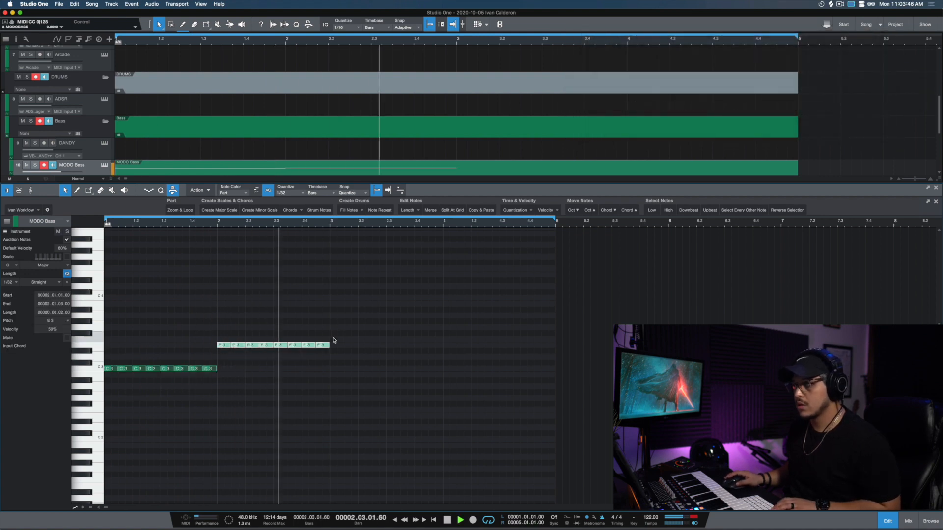
{"action": "key", "text": "space"}
{"action": "left_click_drag", "start_coordinate": [224, 345], "coordinate": [335, 360]}
{"action": "key", "text": "space"}
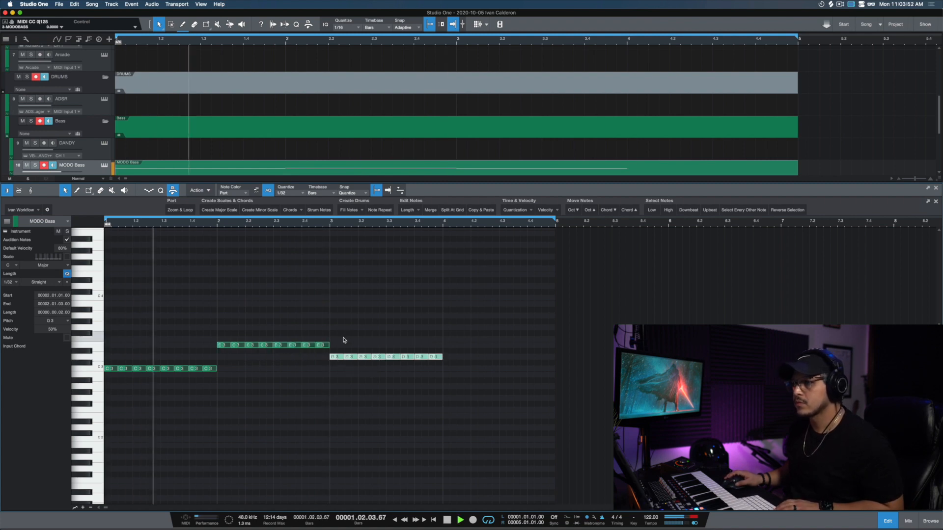
Step: Select all the bass notes, solo the MODO Bass track and listen to the line
{"action": "key", "text": "super+a"}
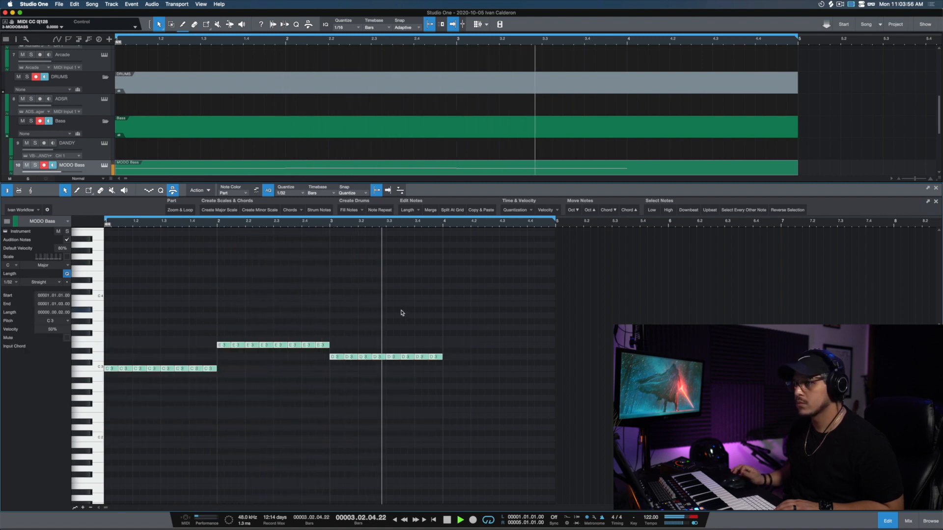
{"action": "key", "text": "s"}
{"action": "key", "text": "space"}
{"action": "key", "text": "space"}
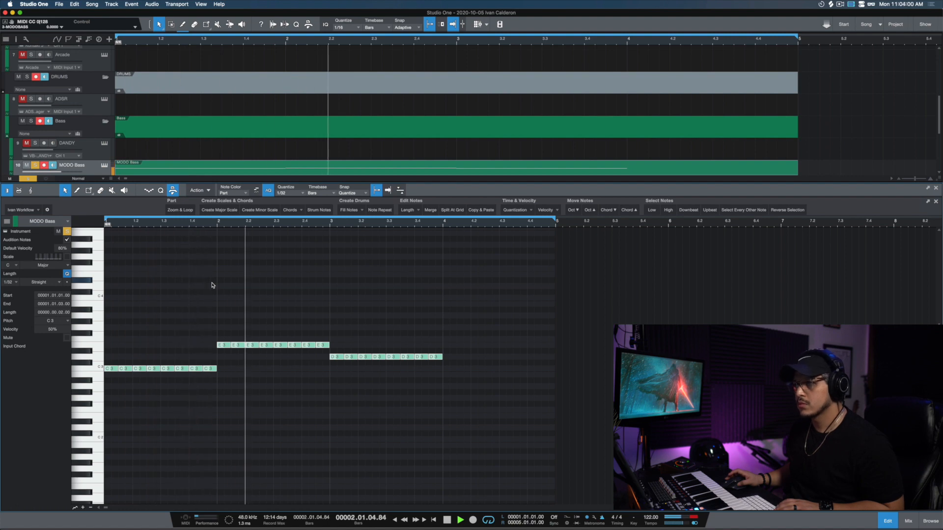
{"action": "key", "text": "space"}
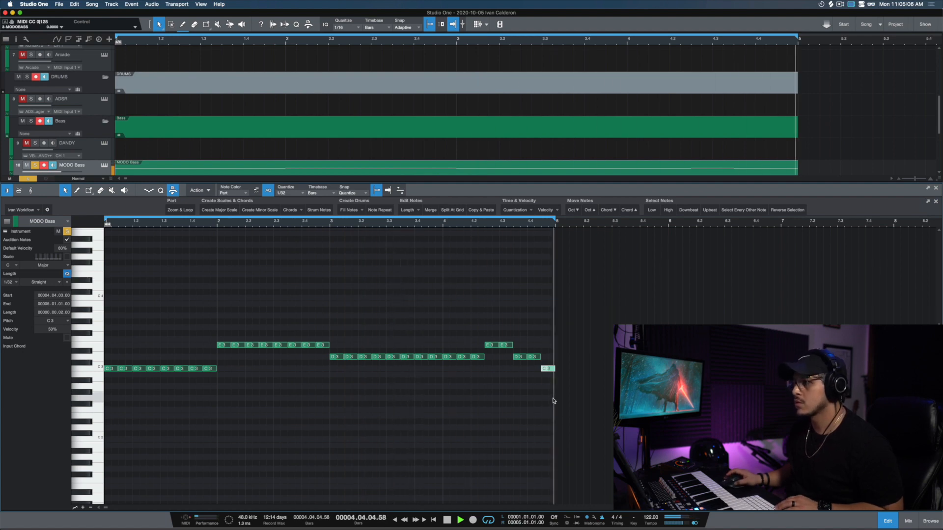
Step: Shift the MODO Bass notes down one octave and play back the line
{"action": "key", "text": "space"}
{"action": "left_click", "coordinate": [402, 293]}
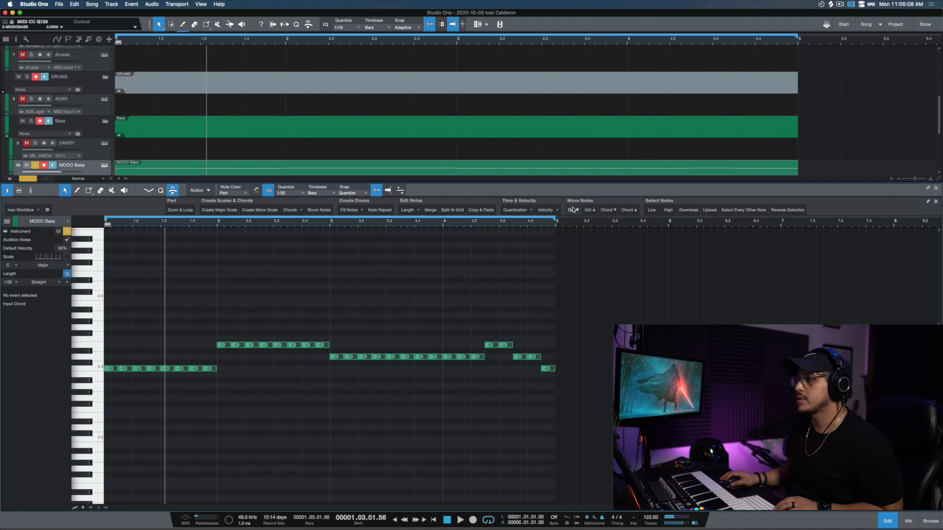
{"action": "left_click", "coordinate": [573, 210]}
{"action": "key", "text": "space"}
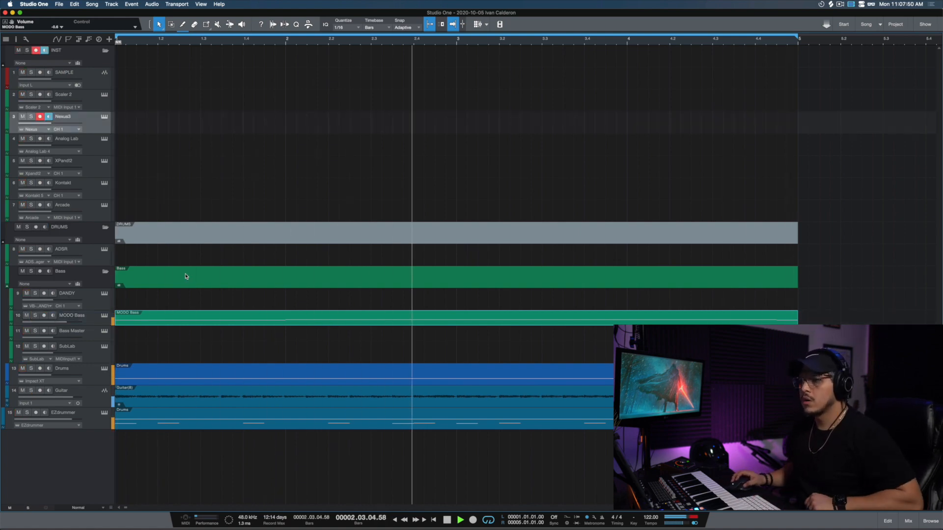
Step: Delete the Nexus3 chord at the start of bar 4 and extend the bar 3 D 3, F 3 and A 3 chord over the gap
{"action": "key", "text": "F3"}
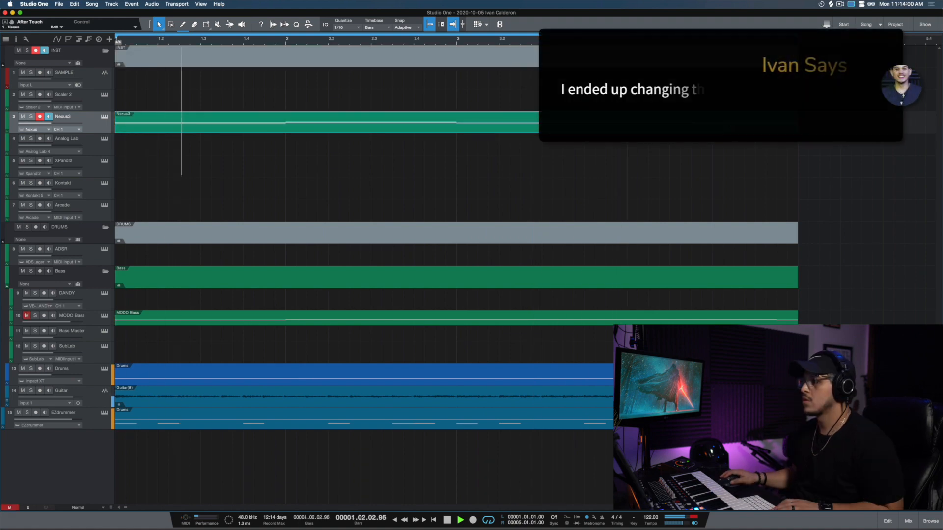
{"action": "key", "text": "F2"}
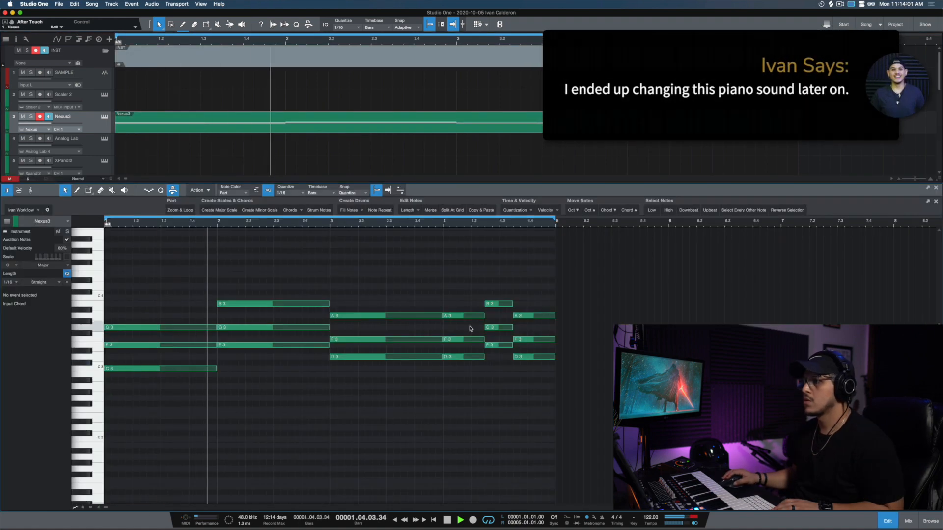
{"action": "left_click_drag", "start_coordinate": [467, 296], "coordinate": [462, 373]}
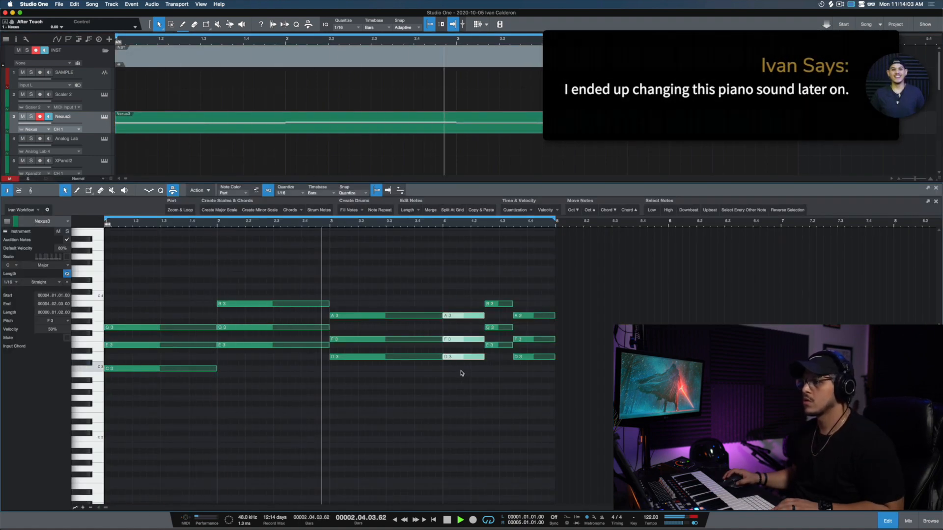
{"action": "key", "text": "Delete"}
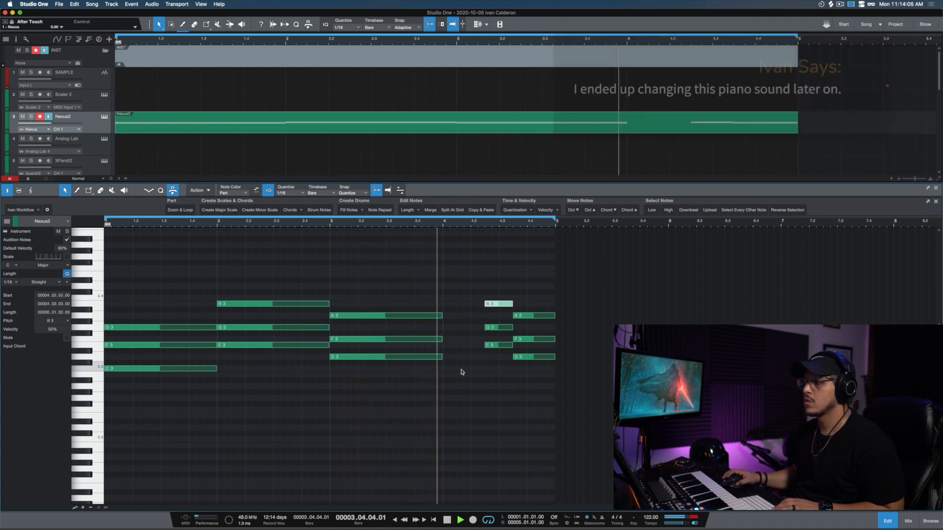
{"action": "left_click_drag", "start_coordinate": [438, 296], "coordinate": [468, 353]}
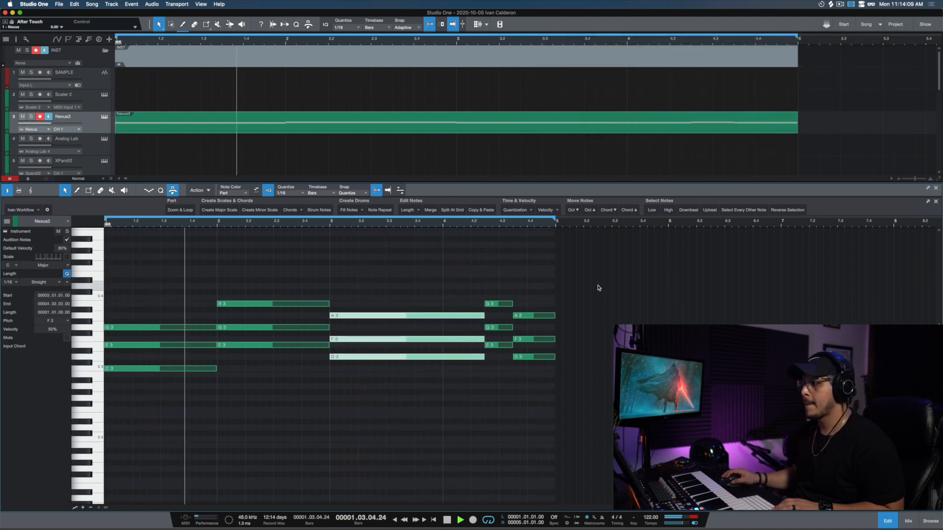
Step: Lower the Guitar 2 and Guitar 3 channel volumes to -6.3 dB in the mixer
{"action": "left_click", "coordinate": [907, 520]}
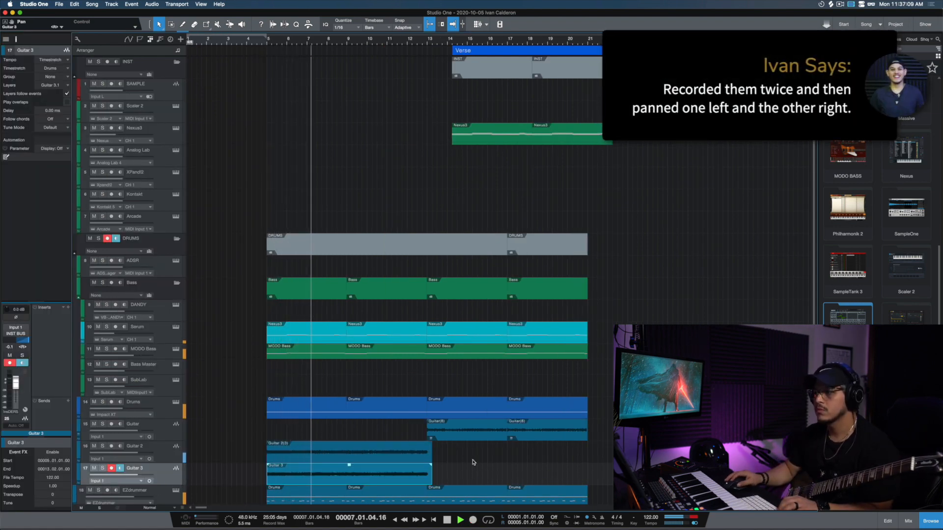
{"action": "left_click", "coordinate": [908, 521]}
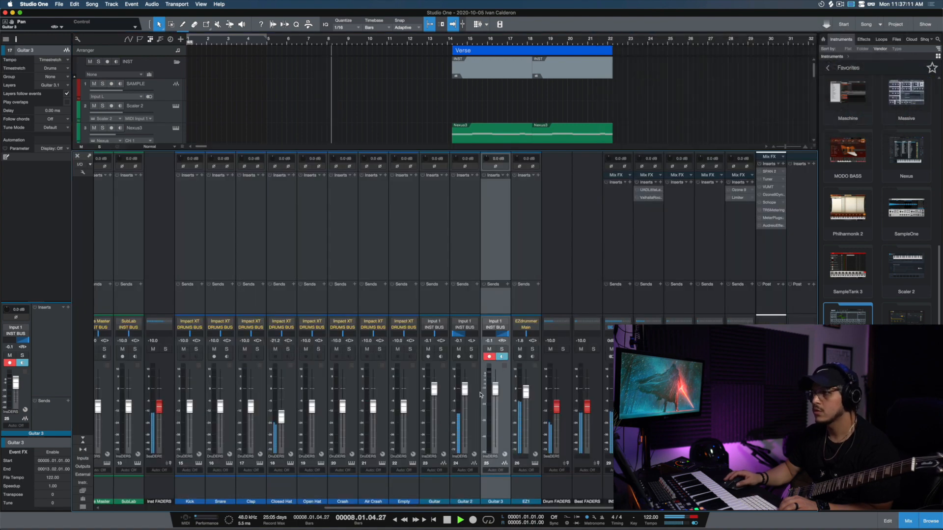
{"action": "left_click", "coordinate": [470, 417]}
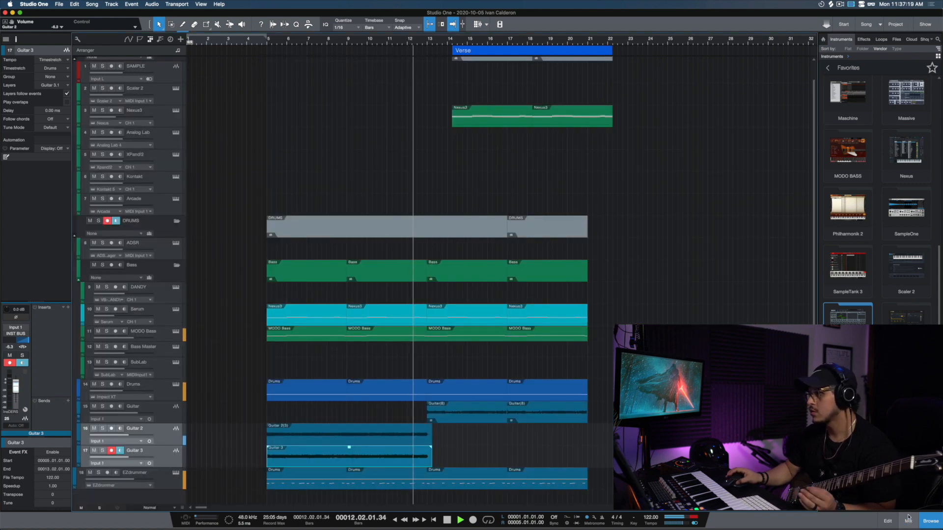
{"action": "left_click_drag", "start_coordinate": [438, 441], "coordinate": [448, 440]}
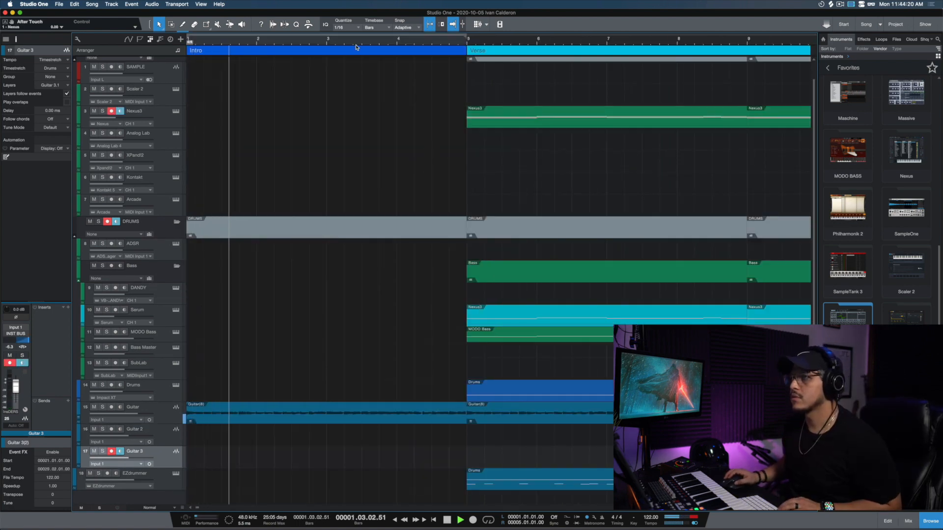
{"action": "left_click_drag", "start_coordinate": [352, 36], "coordinate": [352, 30]}
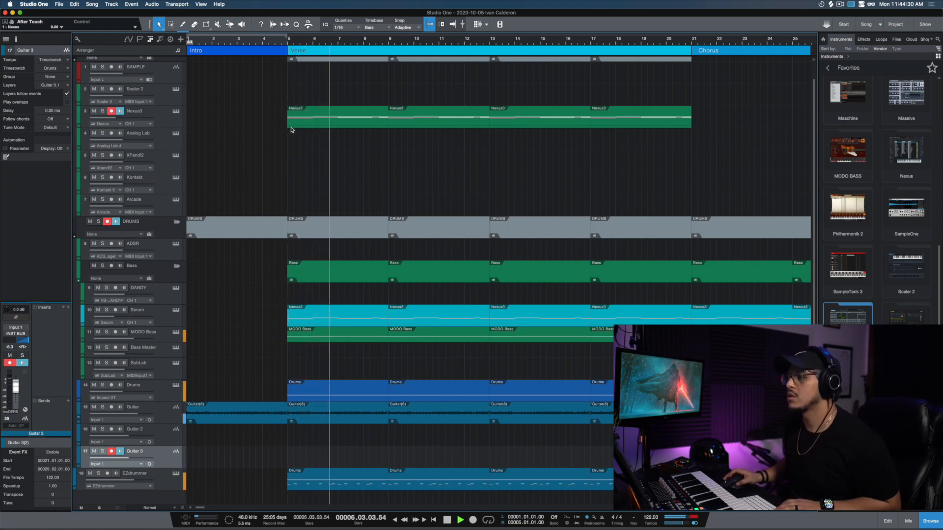
Step: Stop playback and delete the EZdrummer parts across the verse section
{"action": "key", "text": "w"}
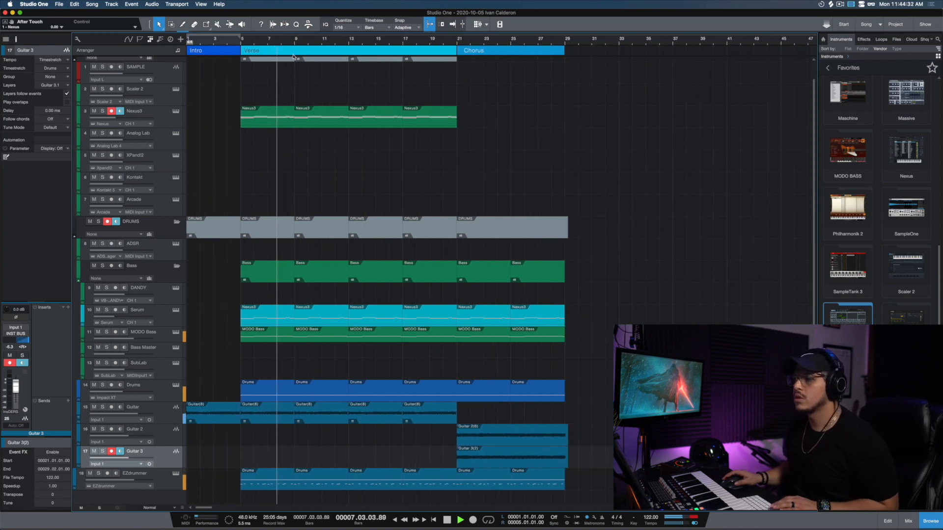
{"action": "key", "text": "space"}
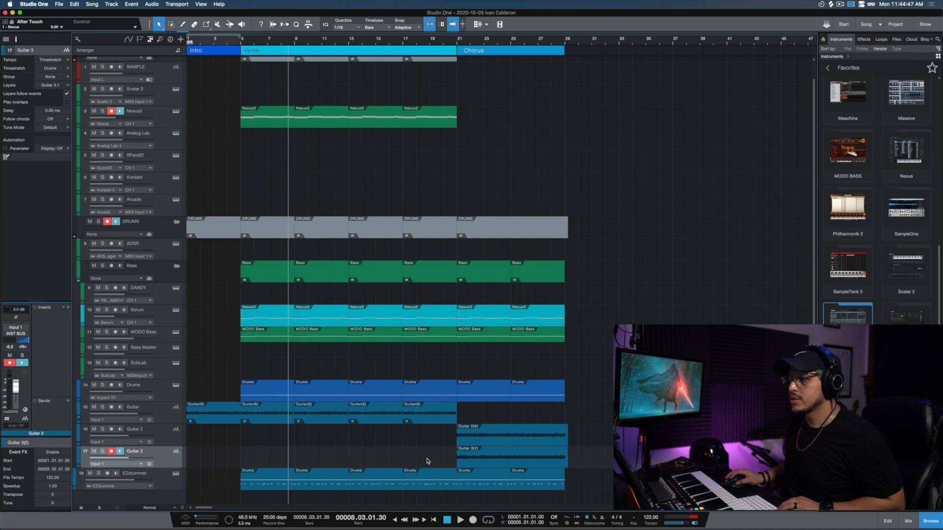
{"action": "left_click_drag", "start_coordinate": [407, 466], "coordinate": [323, 488]}
{"action": "key", "text": "Delete"}
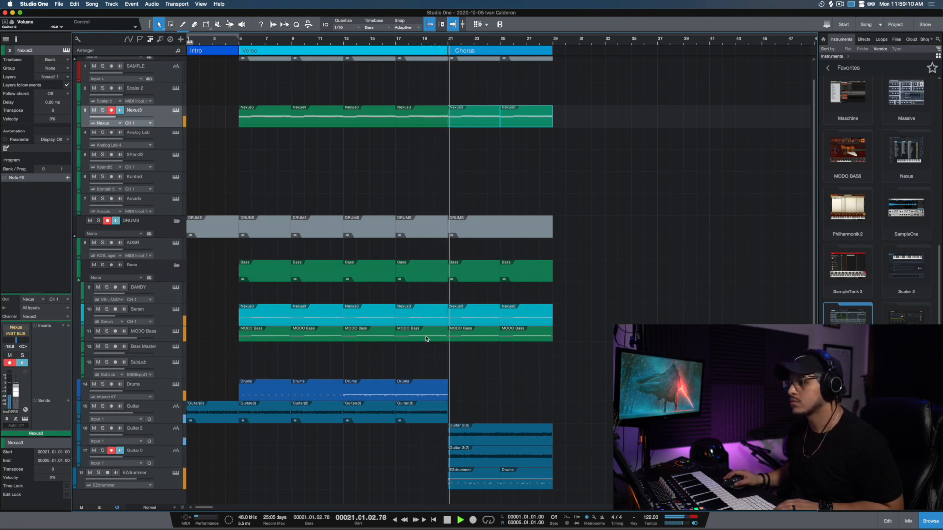
Step: Extend the first chorus EZdrummer part back to bar 19 and copy the B 2 and E 2 notes from bar 21 to bar 25
{"action": "left_click_drag", "start_coordinate": [449, 483], "coordinate": [422, 483]}
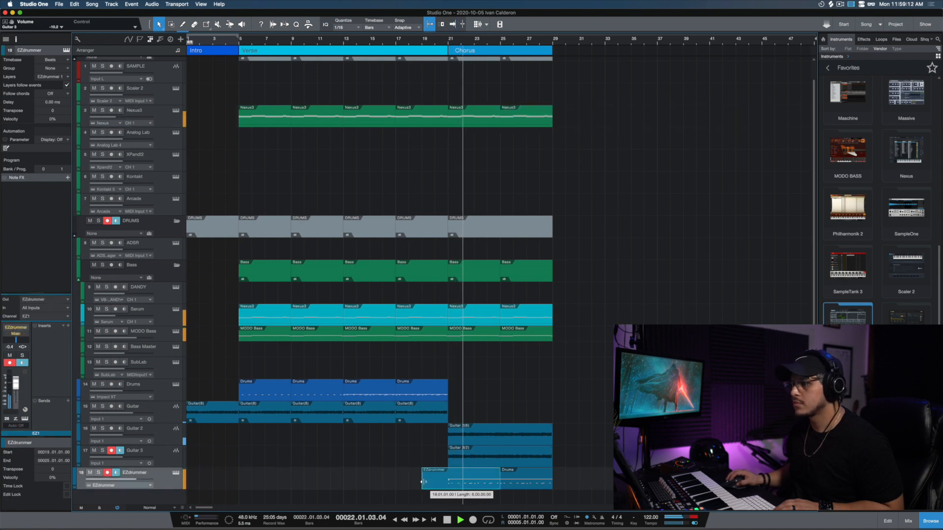
{"action": "double_click", "coordinate": [442, 479]}
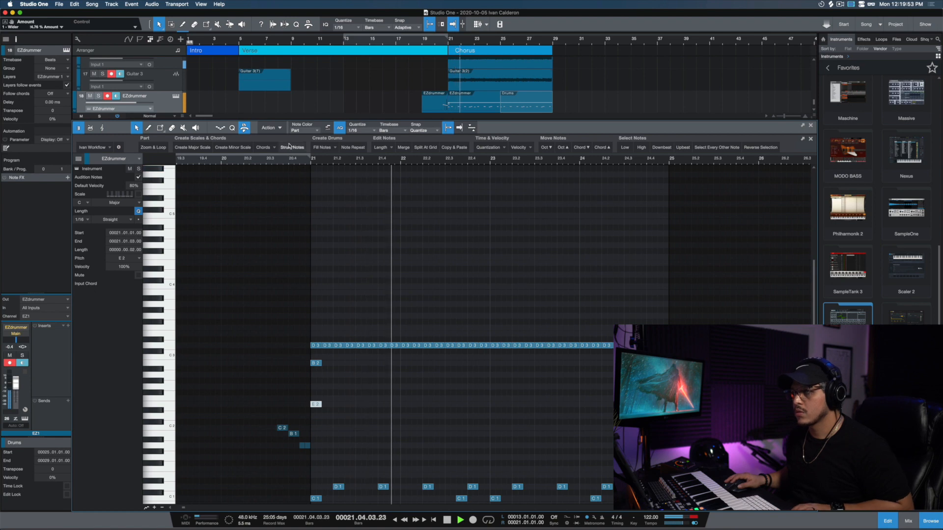
{"action": "left_click_drag", "start_coordinate": [324, 161], "coordinate": [331, 151]}
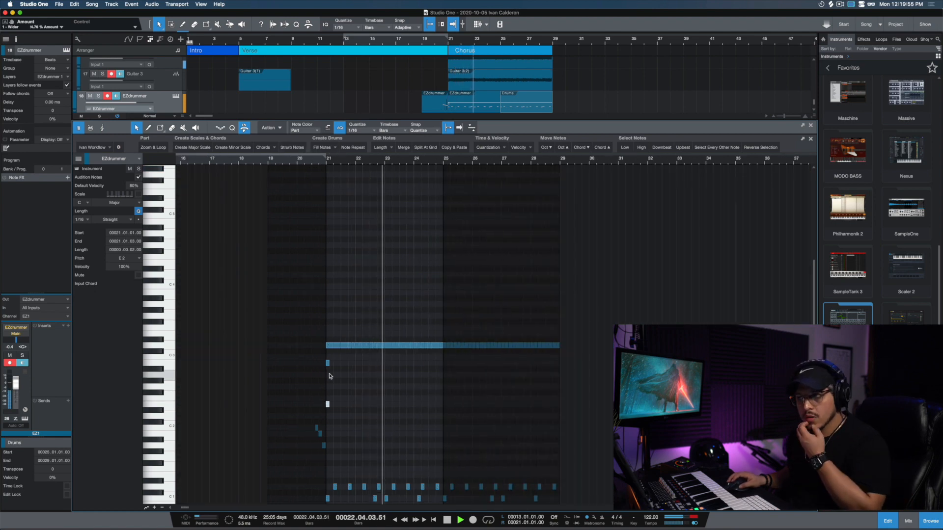
{"action": "left_click_drag", "start_coordinate": [332, 355], "coordinate": [445, 404]}
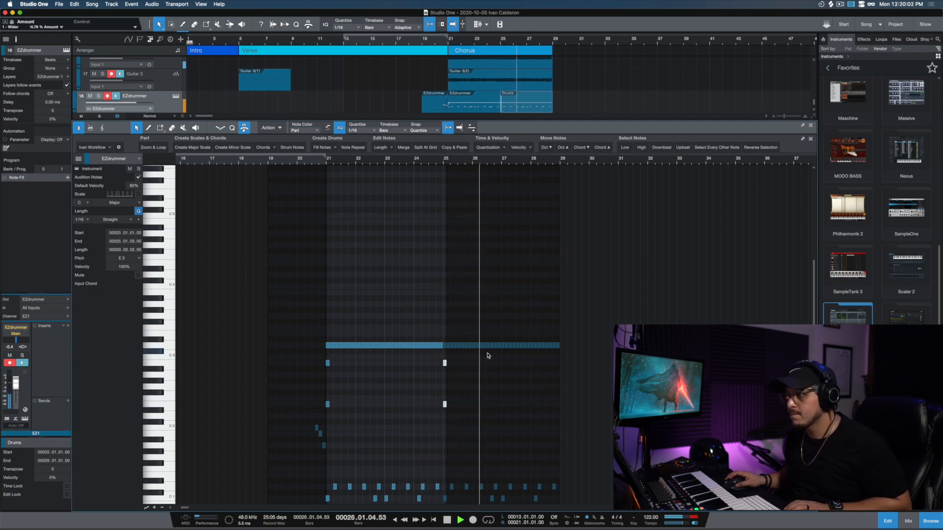
{"action": "left_click", "coordinate": [881, 521]}
Step: Merge the EZdrummer parts in the chorus into one part and stop playback
{"action": "left_click_drag", "start_coordinate": [573, 490], "coordinate": [475, 473]}
{"action": "key", "text": "g"}
{"action": "key", "text": "space"}
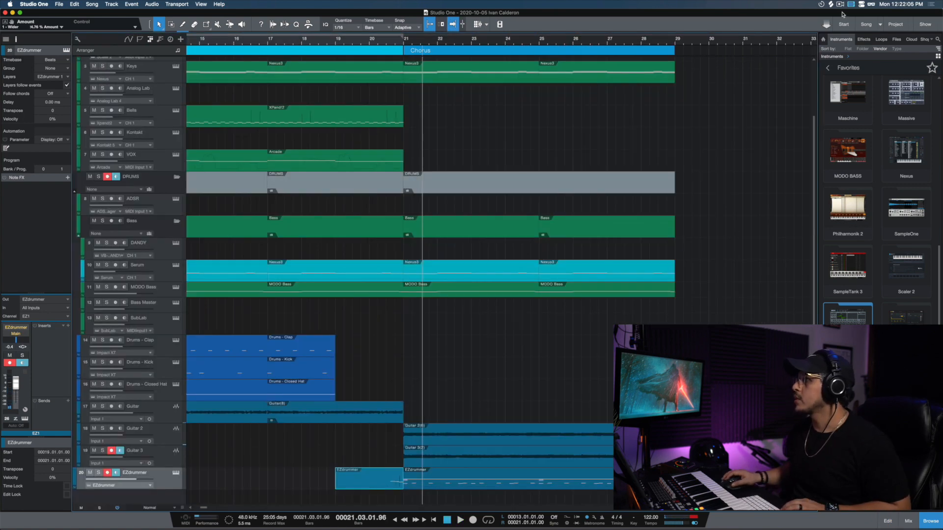
Step: Switch to Splice and add the first cymbal one-shot sample from the swell results to the arrangement, above the EZdrummer track
{"action": "left_click", "coordinate": [830, 5]}
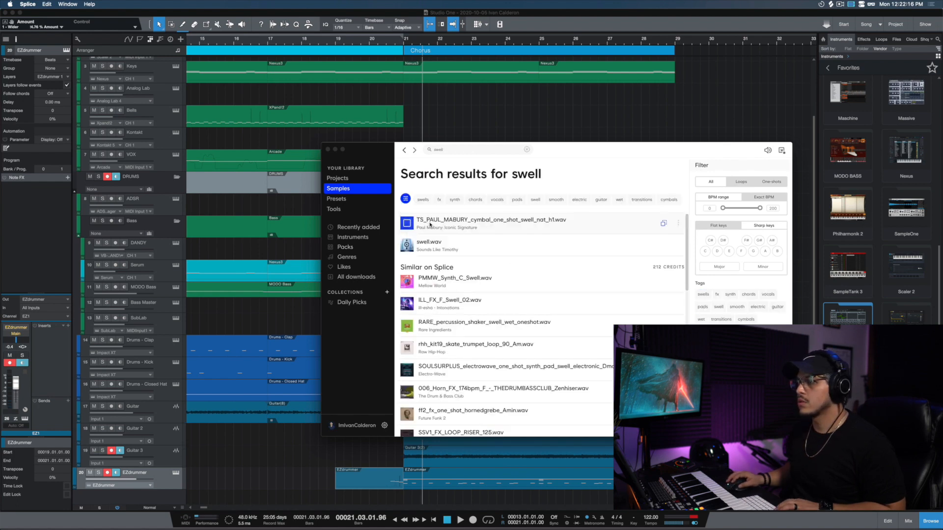
{"action": "left_click_drag", "start_coordinate": [430, 224], "coordinate": [236, 466]}
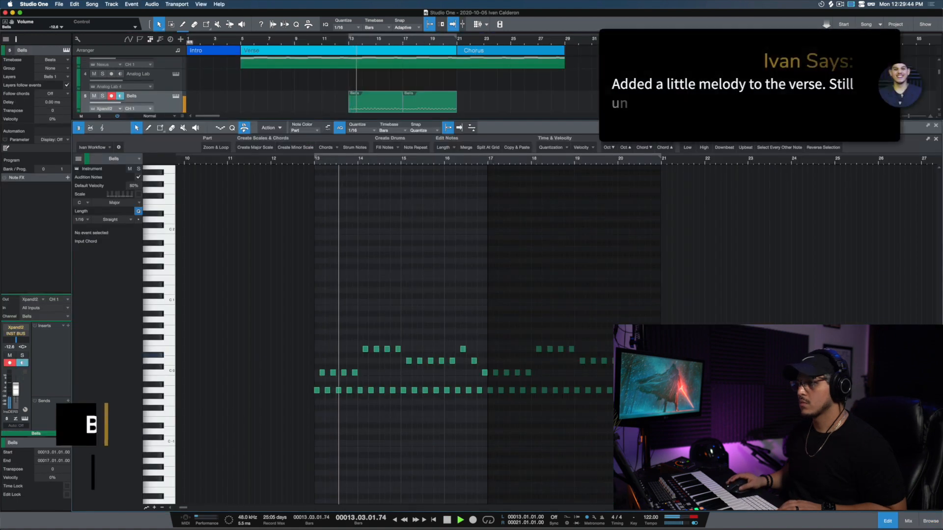
Step: Lower the Bells channel volume to -20.0 dB in the mixer
{"action": "key", "text": "F3"}
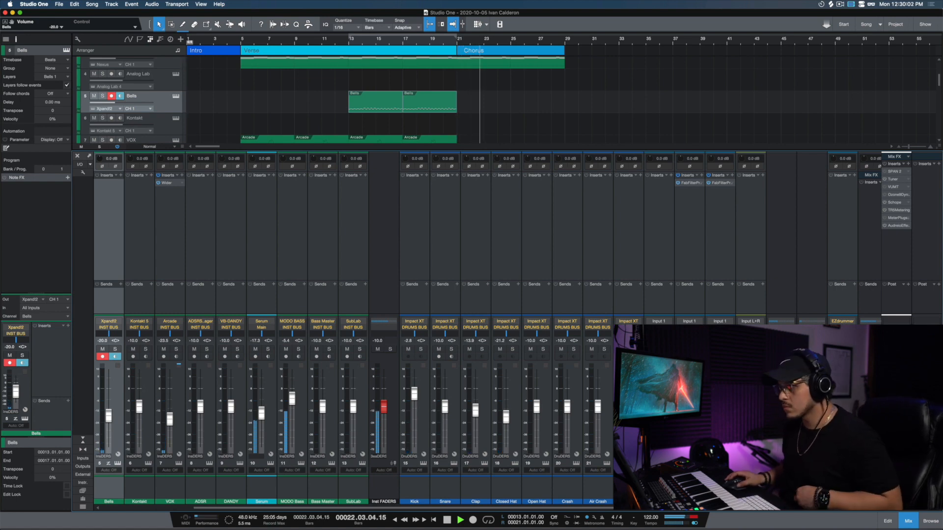
{"action": "left_click", "coordinate": [909, 523]}
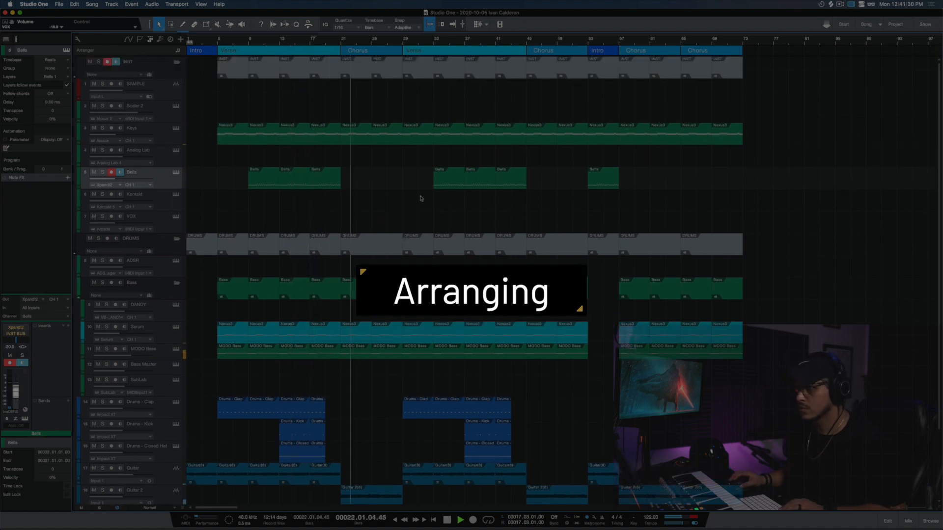
Step: Open the EZdrummer chorus part in the note editor and examine the drum notes around bar 28
{"action": "key", "text": "F2"}
{"action": "key", "text": "F2"}
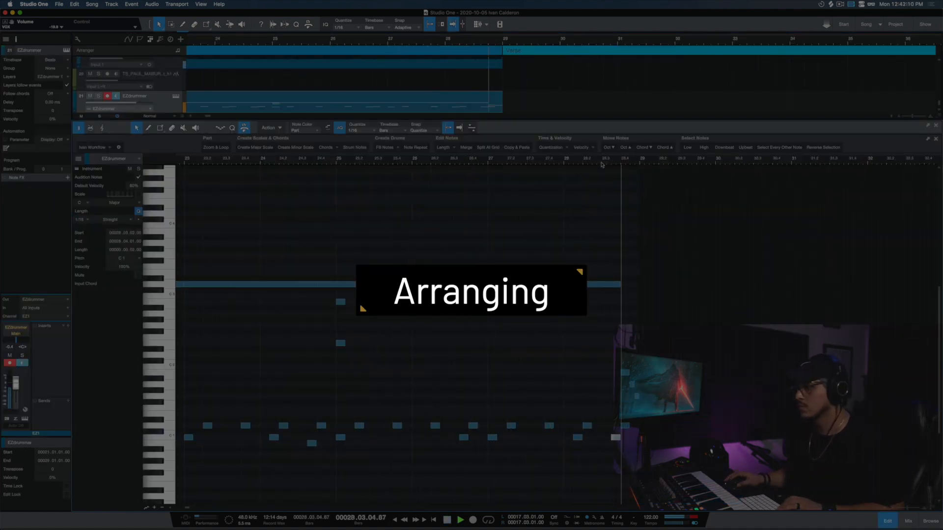
{"action": "key", "text": "F2"}
{"action": "left_click_drag", "start_coordinate": [476, 341], "coordinate": [544, 368]}
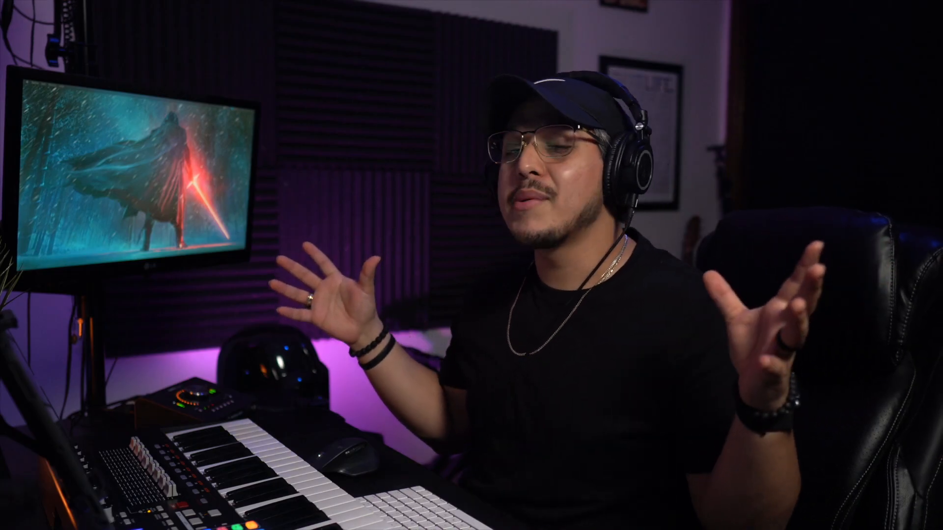